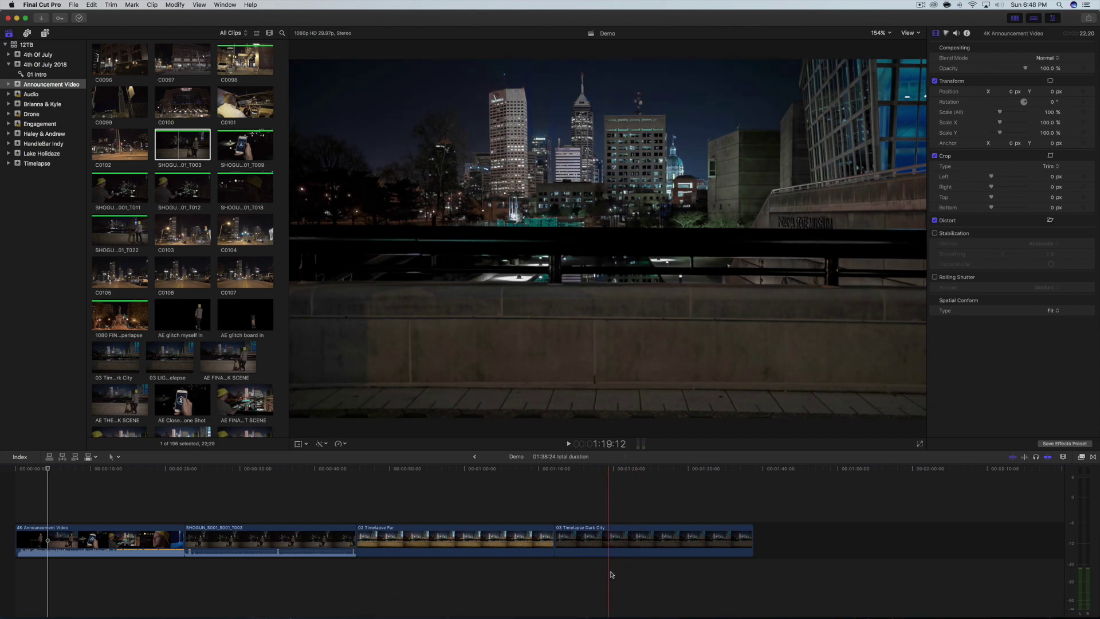
# - In After Effects, zoom the Dark City comp to 200% and pan onto the tallest downtown tower
pyautogui.click(662, 599)
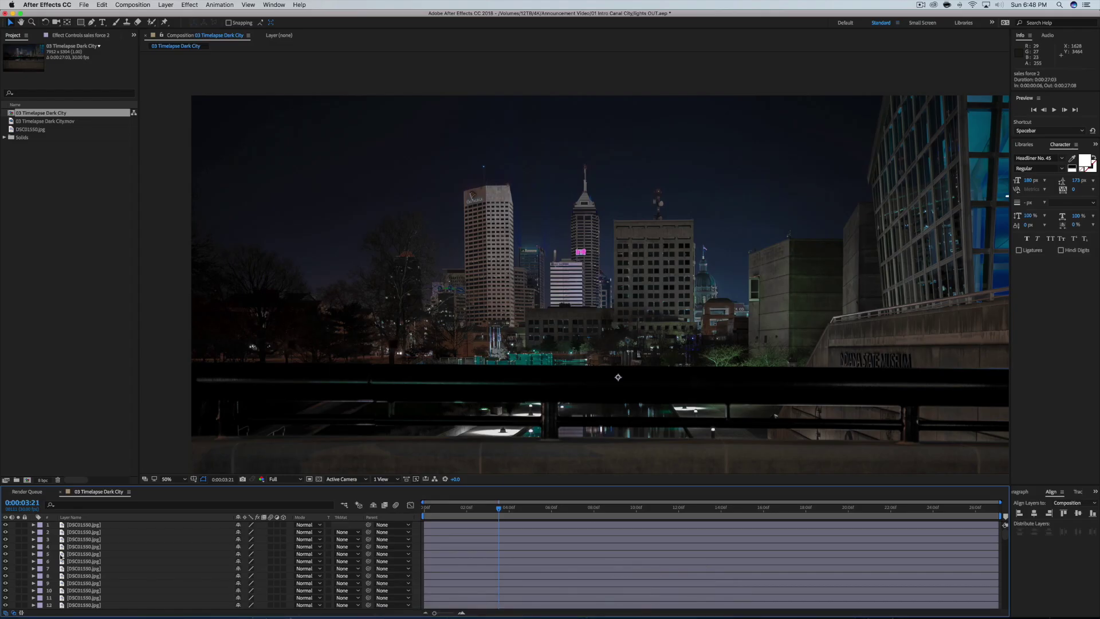
pyautogui.click(537, 160)
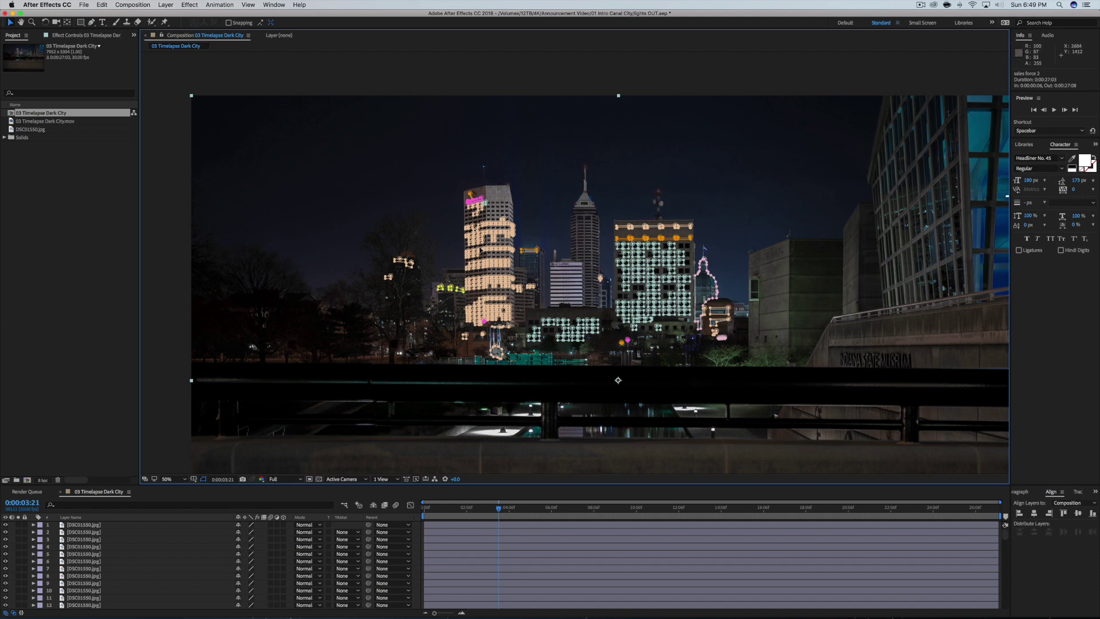
pyautogui.press('.')
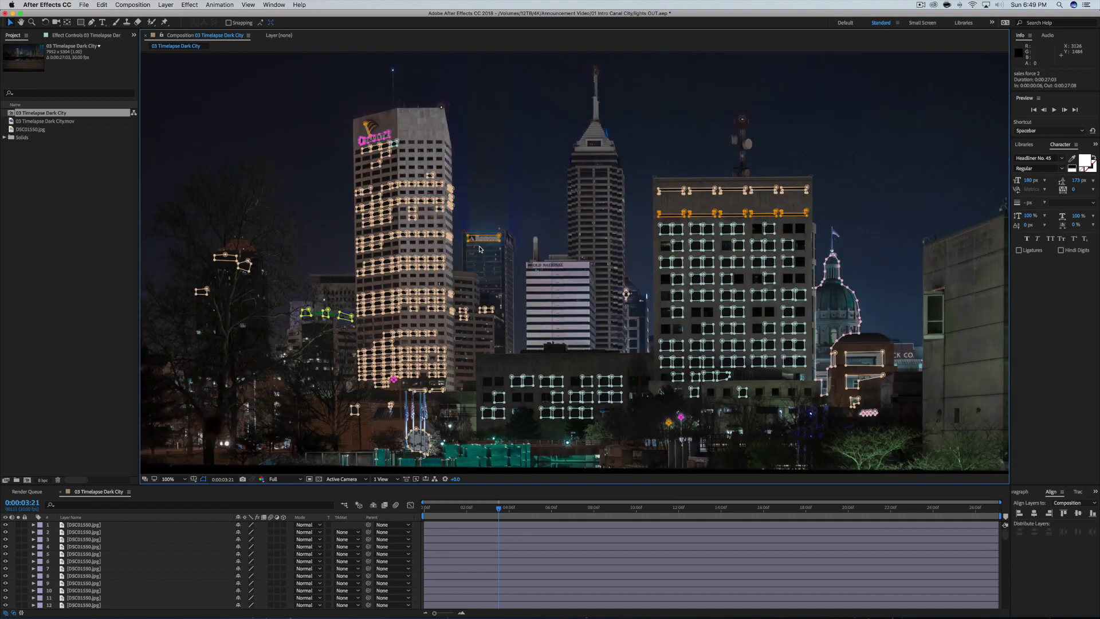
pyautogui.press('h')
pyautogui.moveTo(435, 223); pyautogui.dragTo(572, 271)
pyautogui.press('v')
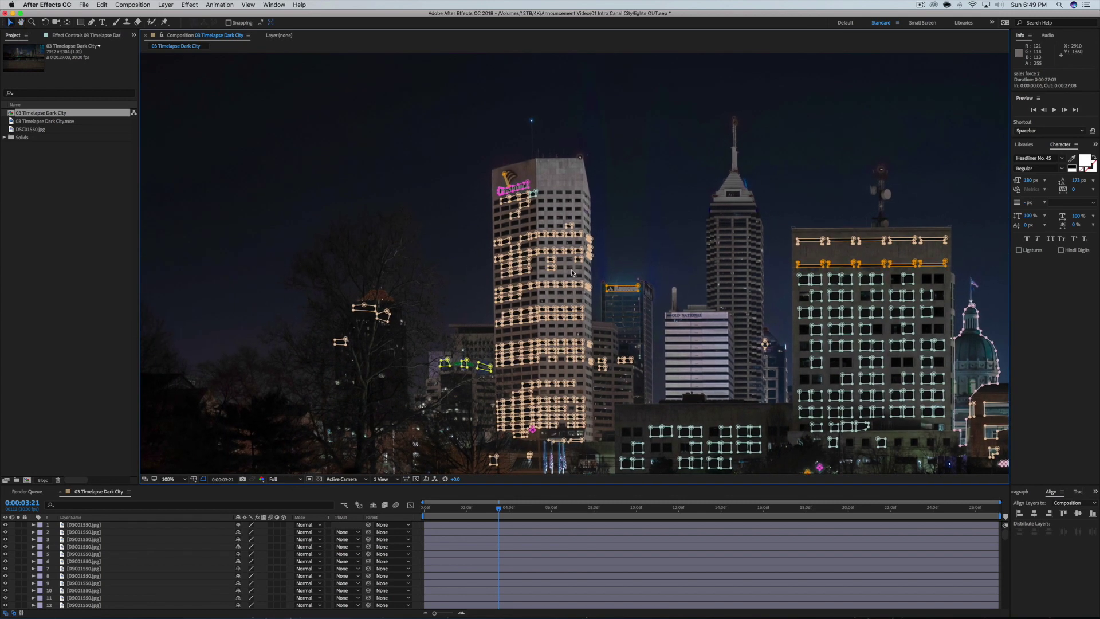
pyautogui.press('.')
pyautogui.press('h')
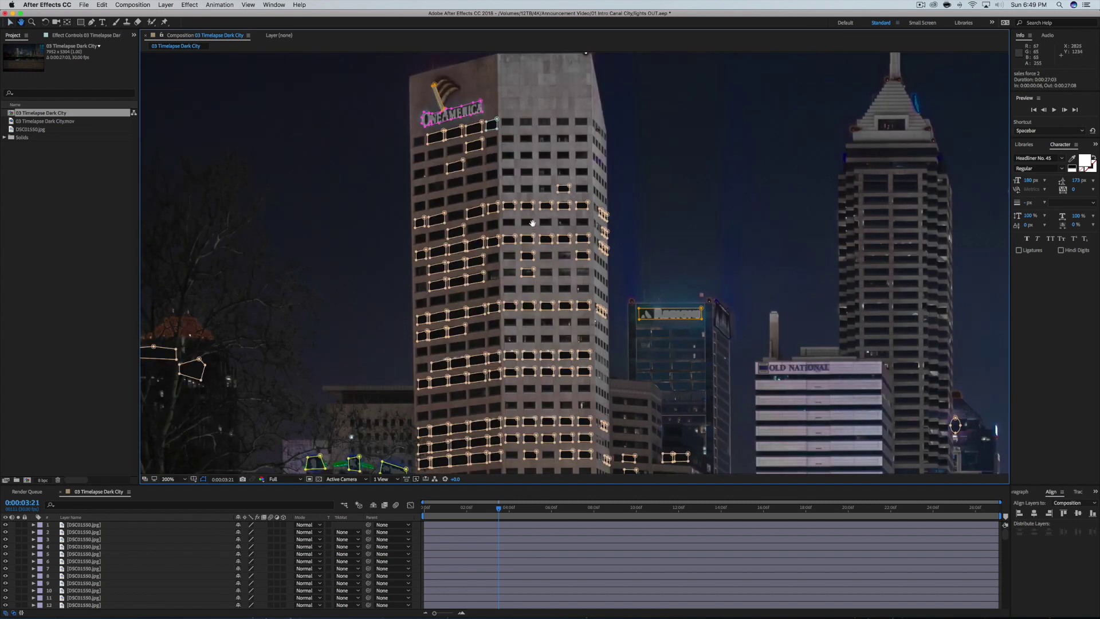
pyautogui.moveTo(532, 223); pyautogui.dragTo(565, 223)
pyautogui.press('v')
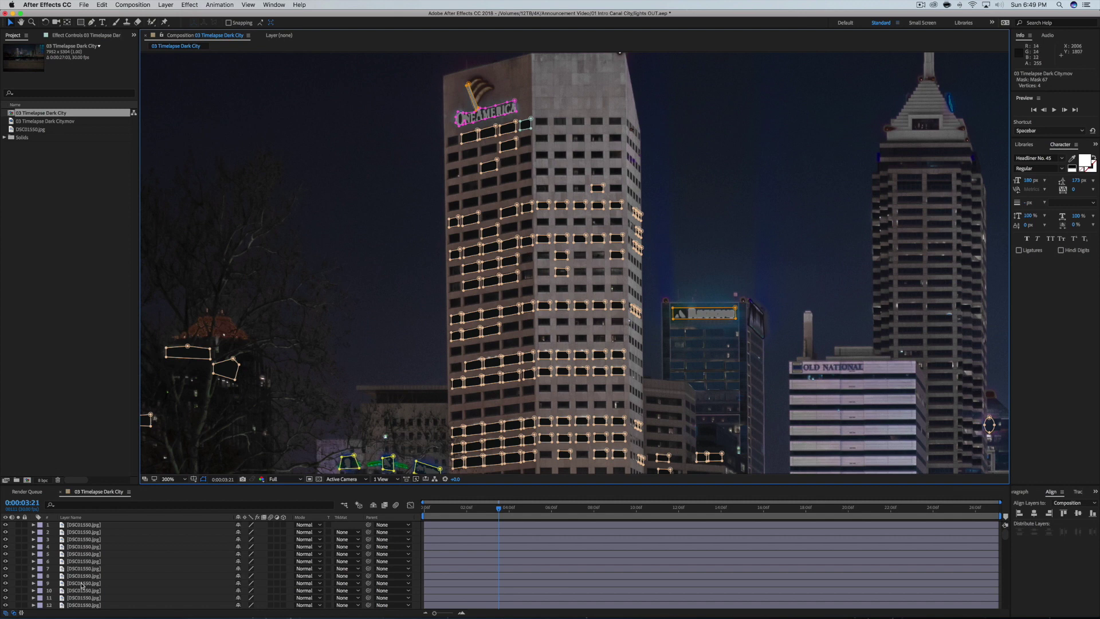
# - Select the Dark Royal Blue Solid 1 and timelapse layers and inspect their window masks at 400%
pyautogui.scroll(-20, 79, 593)
pyautogui.click(97, 605)
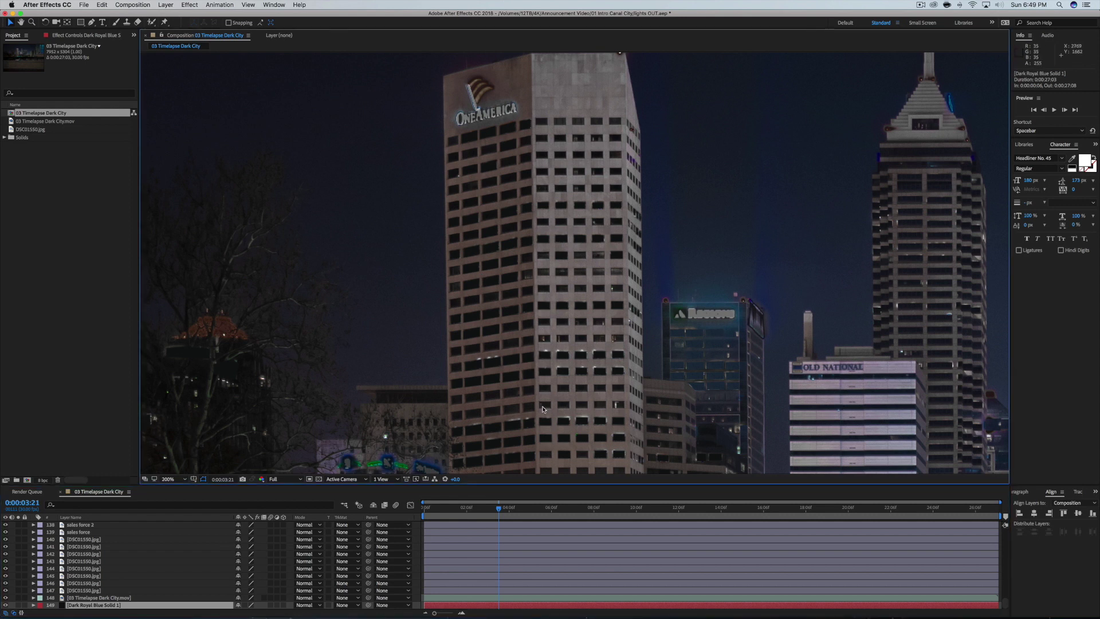
pyautogui.click(81, 597)
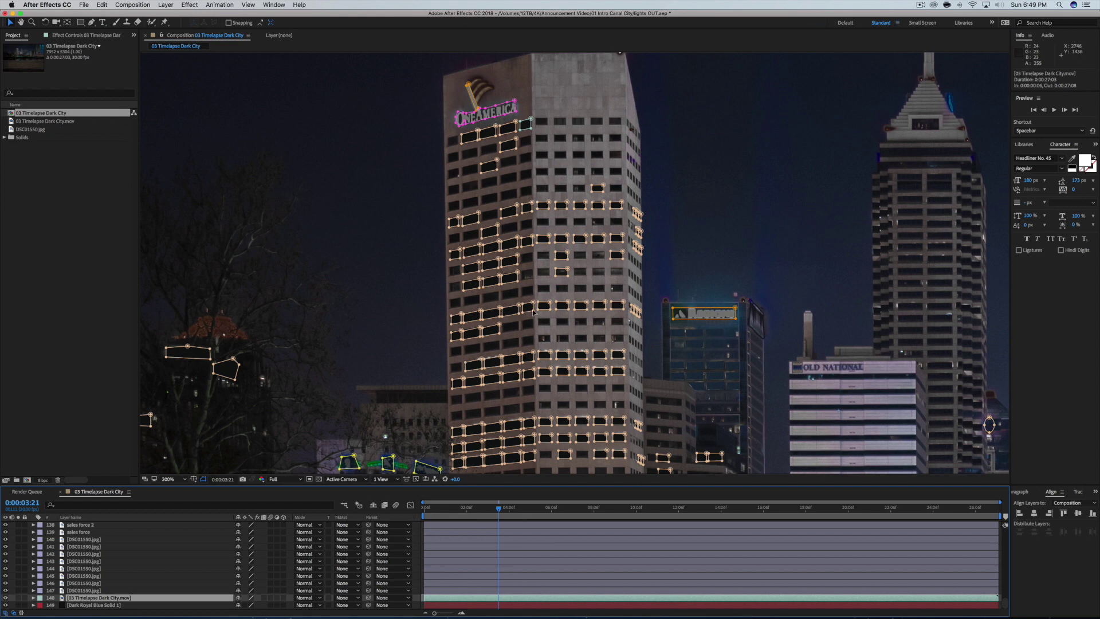
pyautogui.press('.')
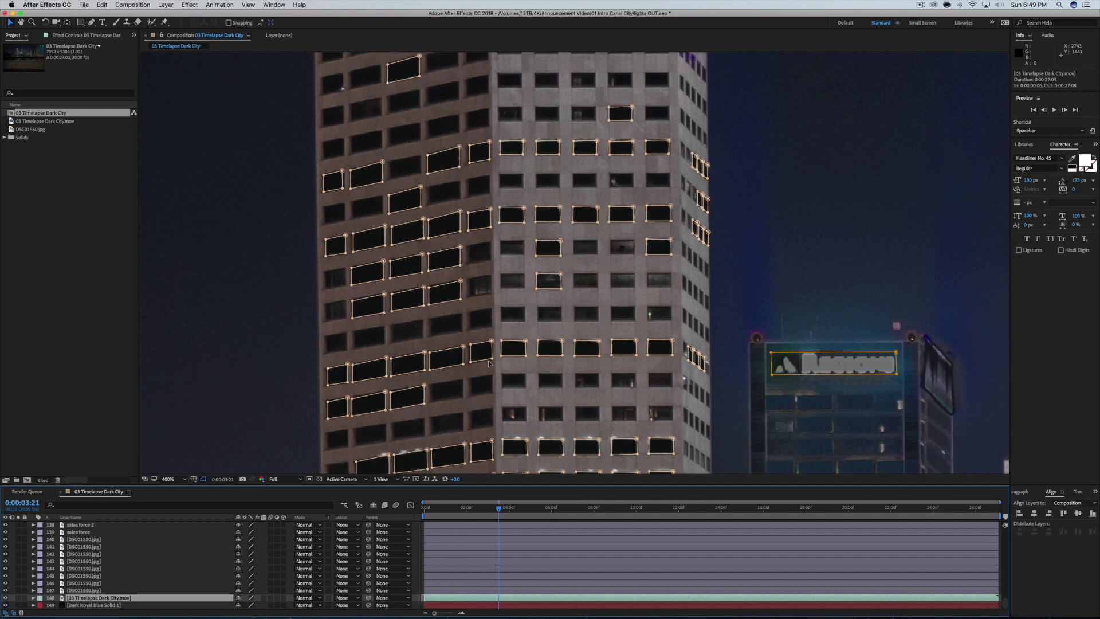
pyautogui.press(',')
pyautogui.press(',')
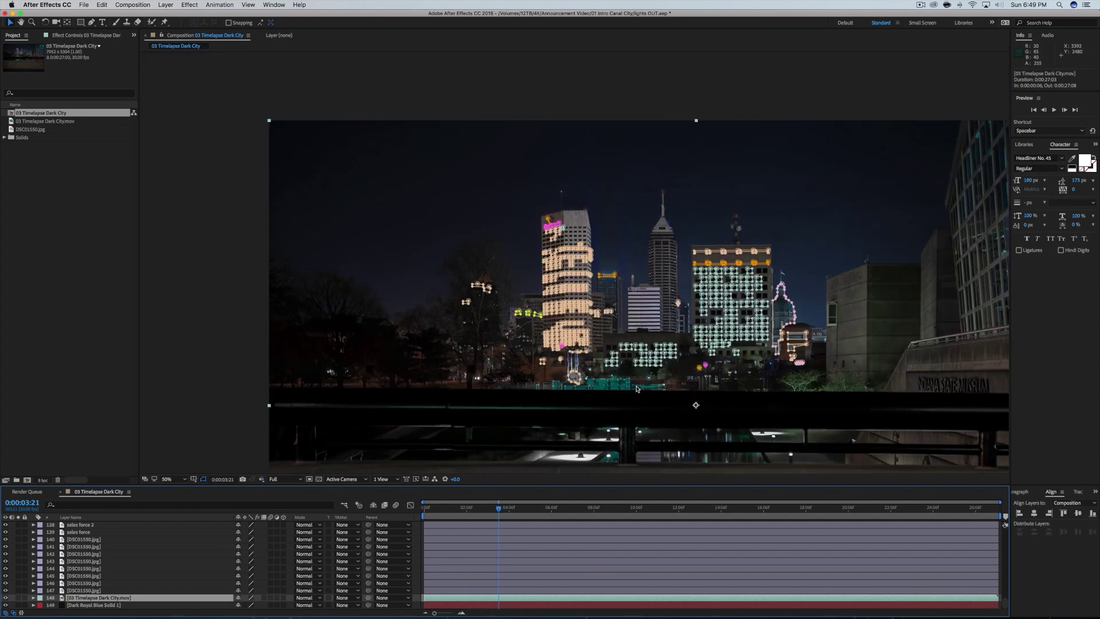
pyautogui.click(637, 388)
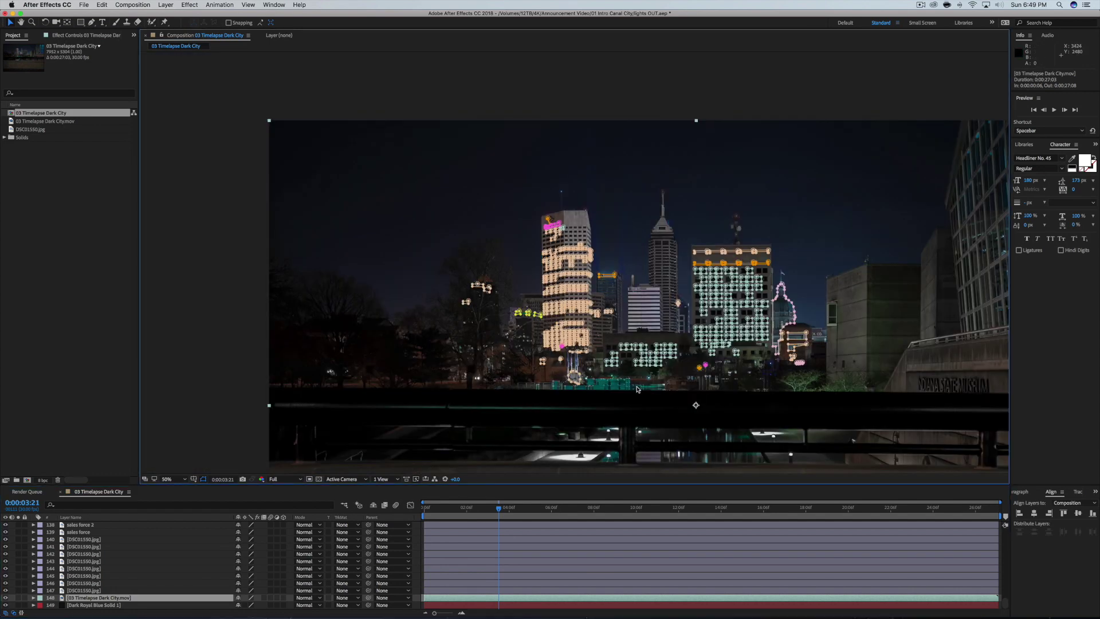
pyautogui.click(95, 605)
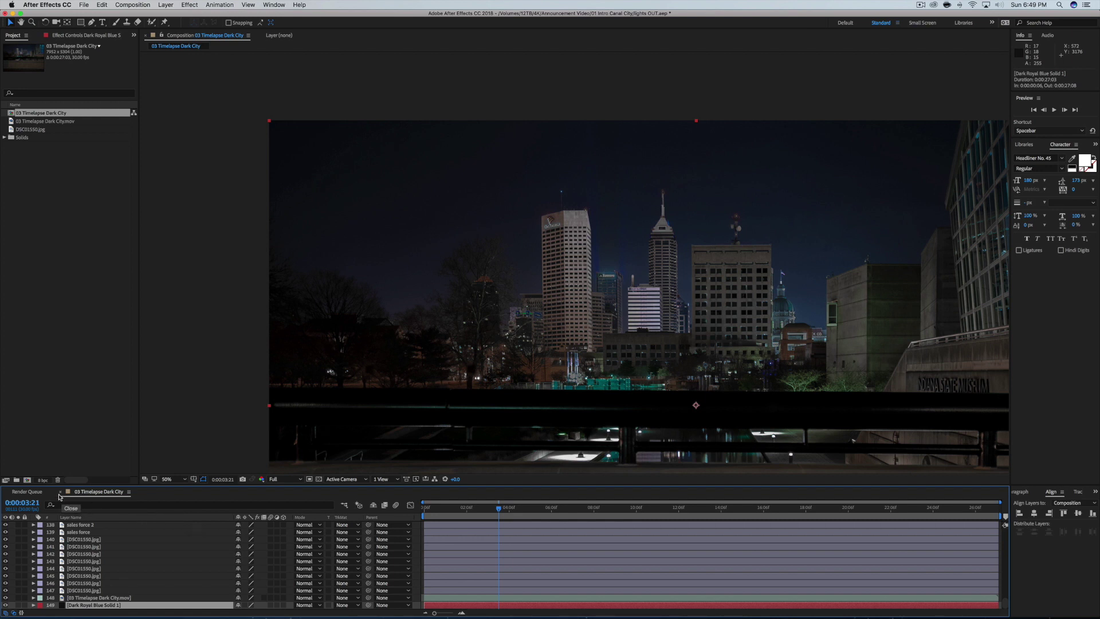
pyautogui.moveTo(655, 599)
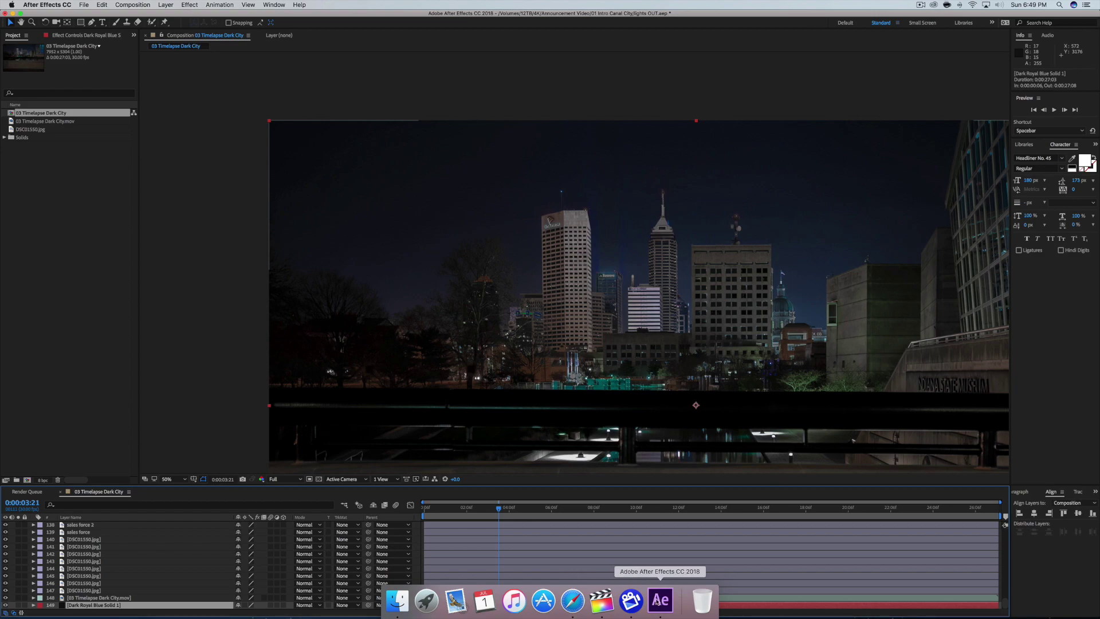
# - Return to Final Cut Pro and turn on the Distort transform for the clip
pyautogui.click(601, 600)
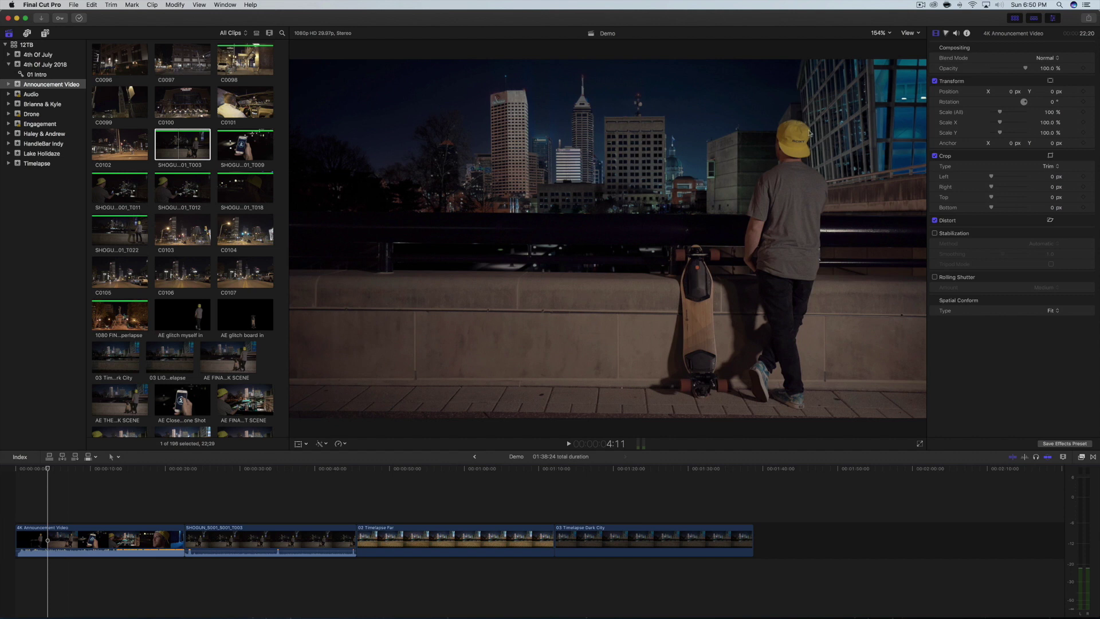
pyautogui.click(933, 220)
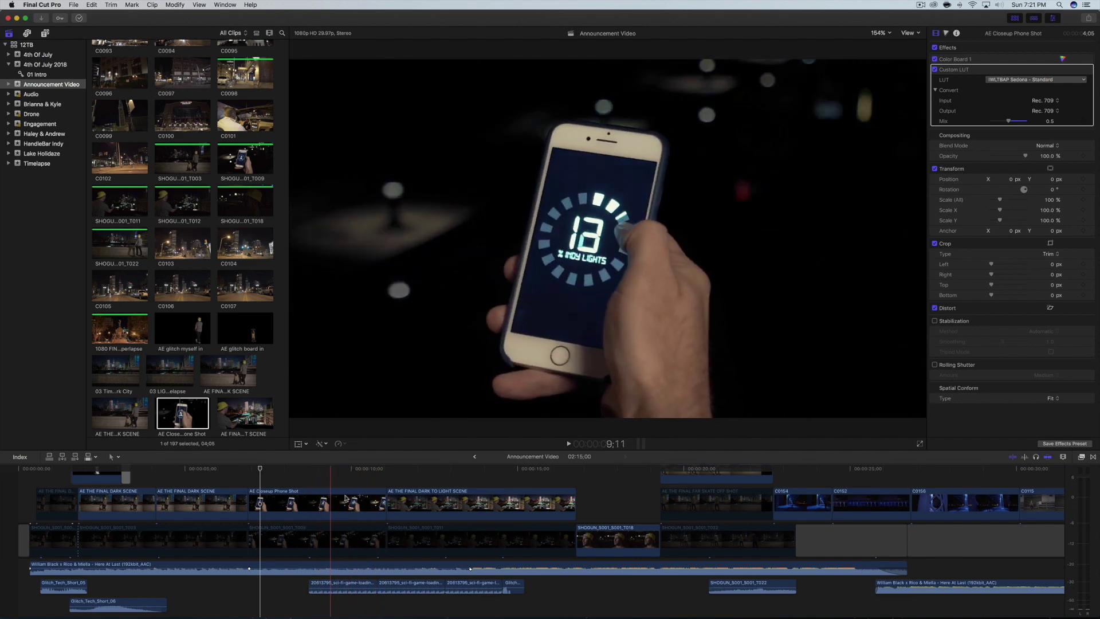
# - Switch to After Effects to bring up the 1080 Intro For AE composition
pyautogui.moveTo(602, 615)
pyautogui.click(660, 601)
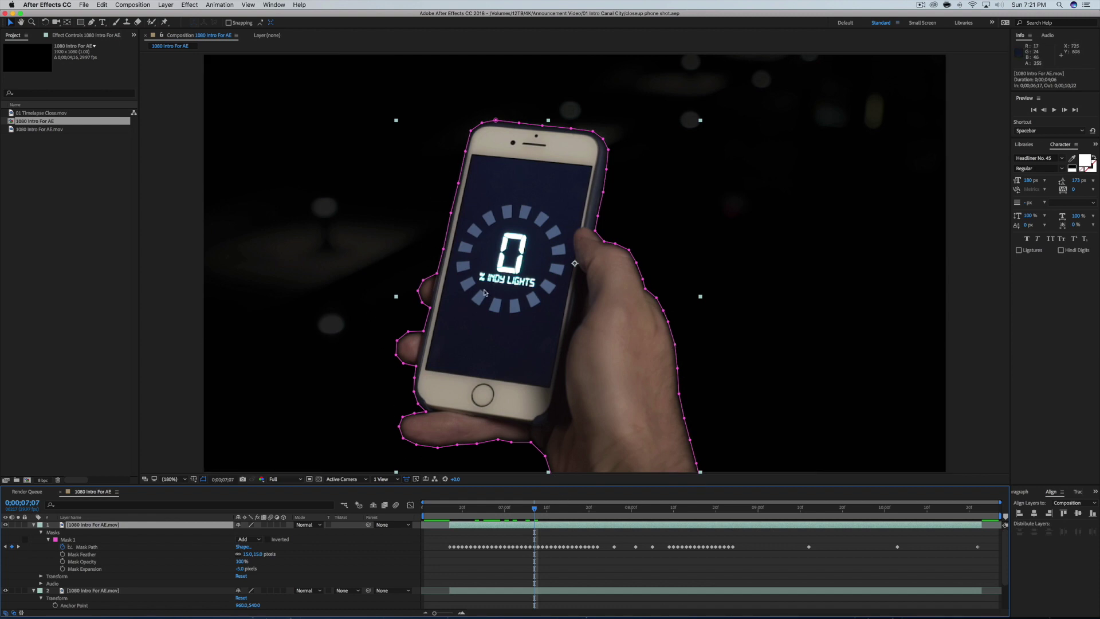
# - Preview the masked phone shot around 0;00;08;13 to 0;00;08;27, then return to the zero frame
pyautogui.moveTo(555, 510); pyautogui.dragTo(804, 515)
pyautogui.press('space')
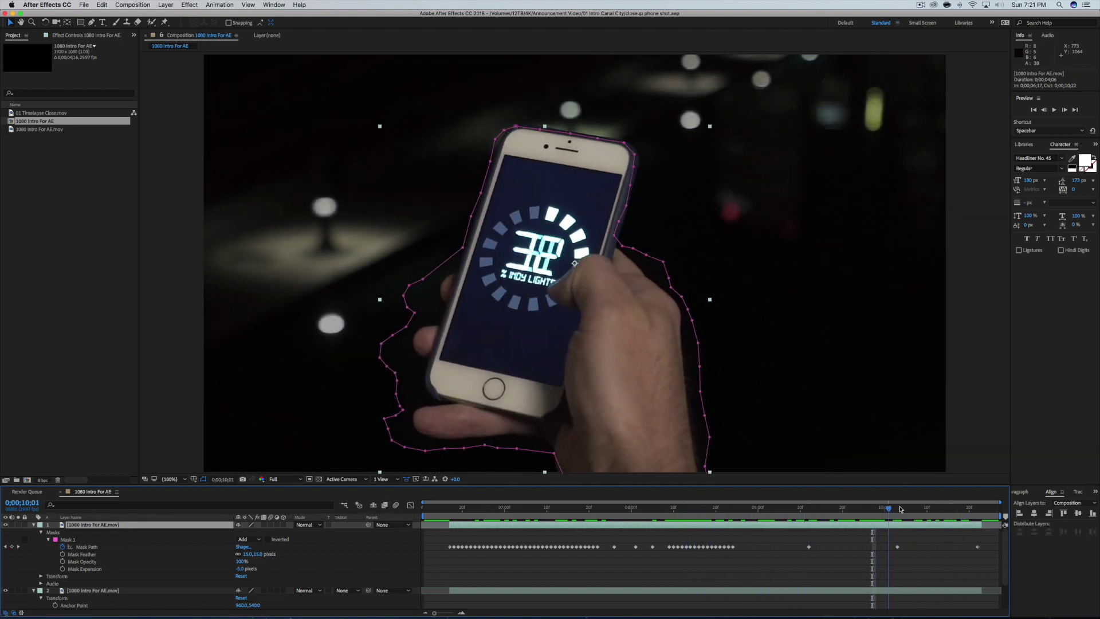
pyautogui.press('space')
pyautogui.moveTo(769, 515); pyautogui.dragTo(736, 508)
pyautogui.press('space')
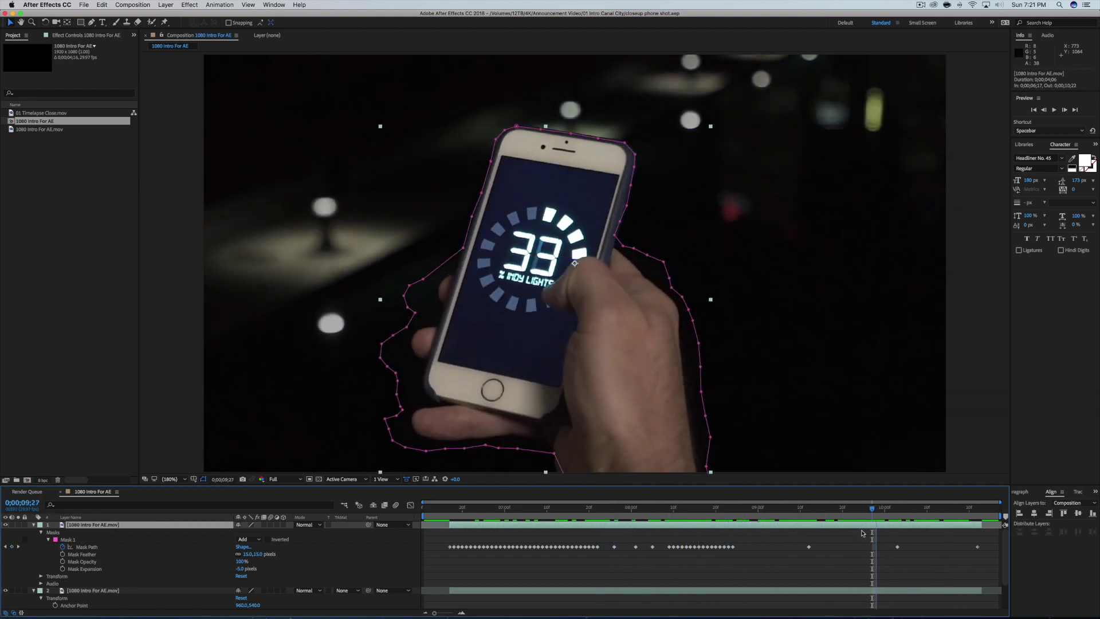
pyautogui.moveTo(641, 508); pyautogui.dragTo(627, 508)
pyautogui.moveTo(630, 609)
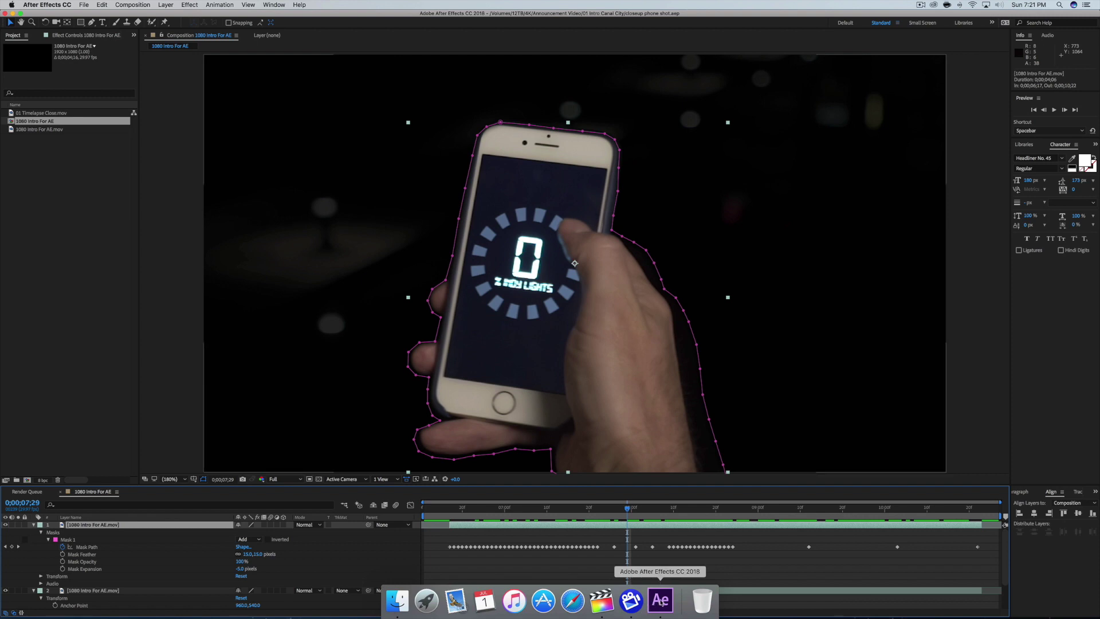
# - Switch back to Final Cut Pro to review the edit up to the city overlook shot
pyautogui.click(600, 599)
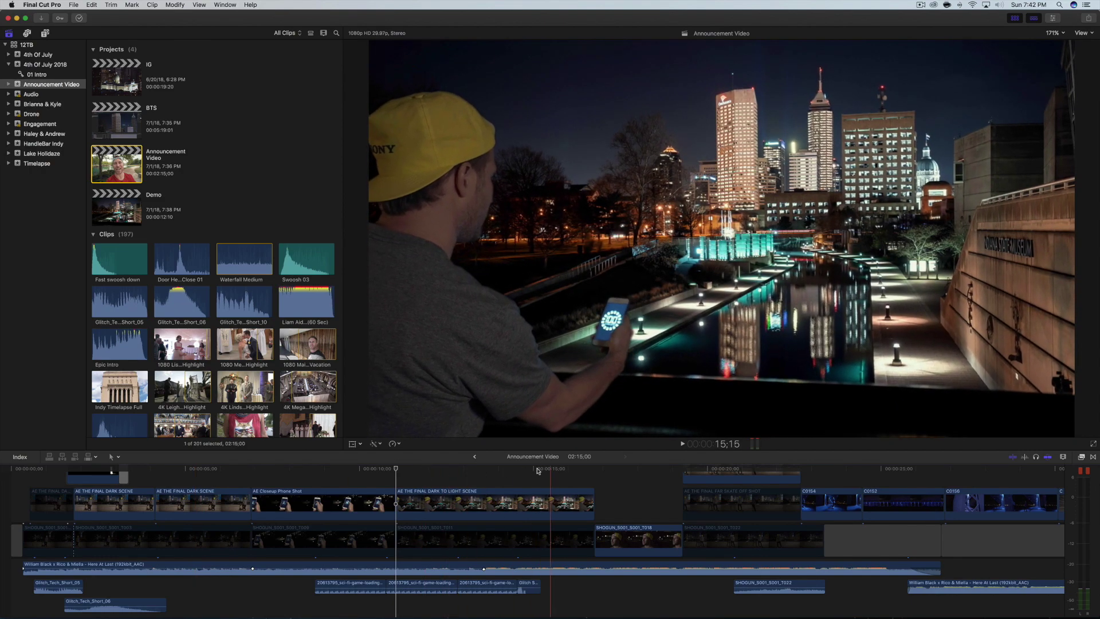
# - In After Effects, select the 1080 Intro For AE and AE FINAL CLOSE LIGHT SCENE layers
pyautogui.moveTo(601, 611)
pyautogui.click(660, 611)
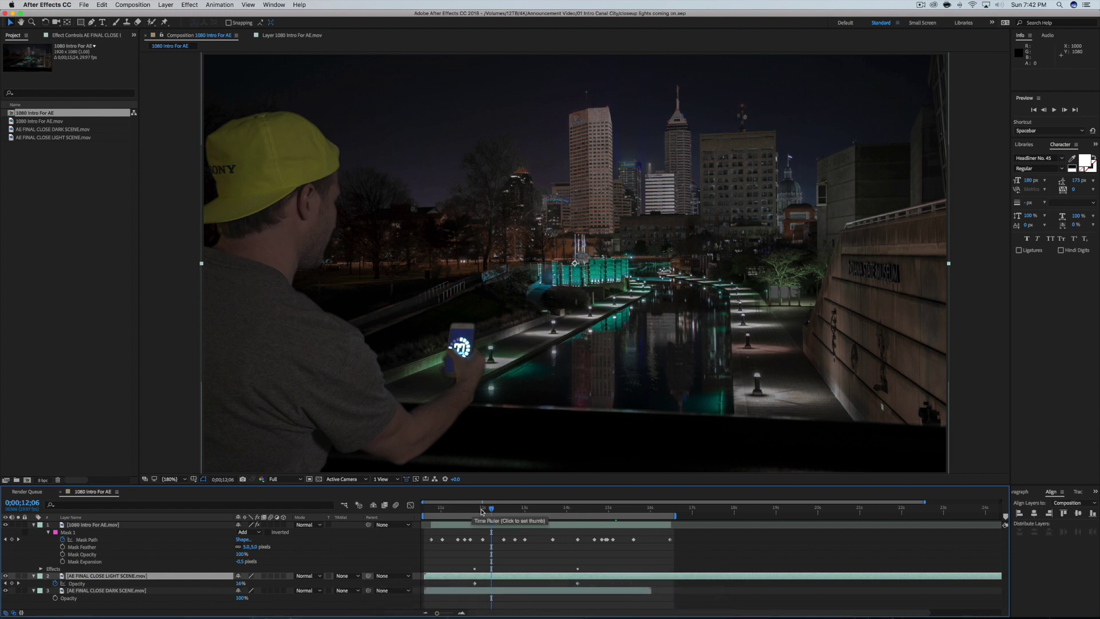
pyautogui.click(85, 525)
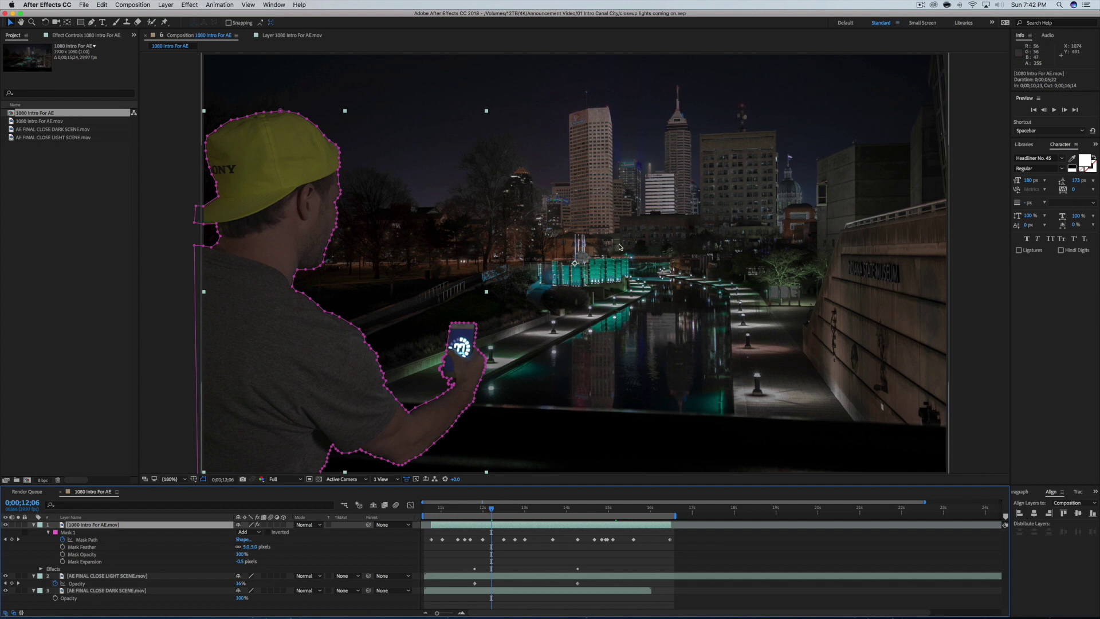
pyautogui.click(630, 222)
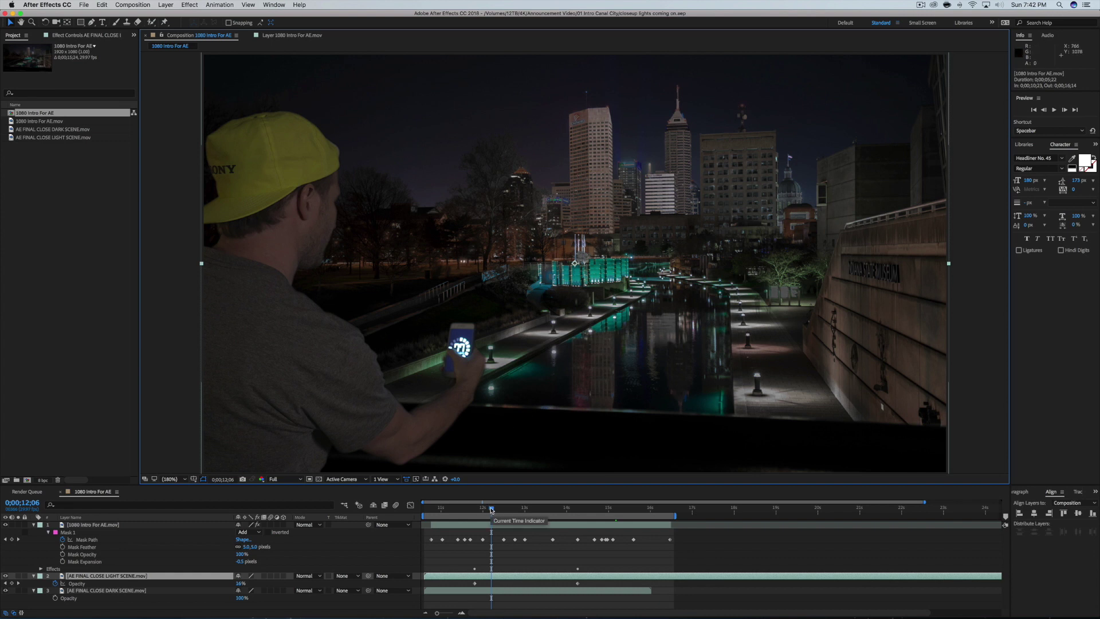
# - Scrub between the dark frame at 0;00;12;04 and the fully lit frame at 0;00;15;02
pyautogui.moveTo(491, 509); pyautogui.dragTo(493, 509)
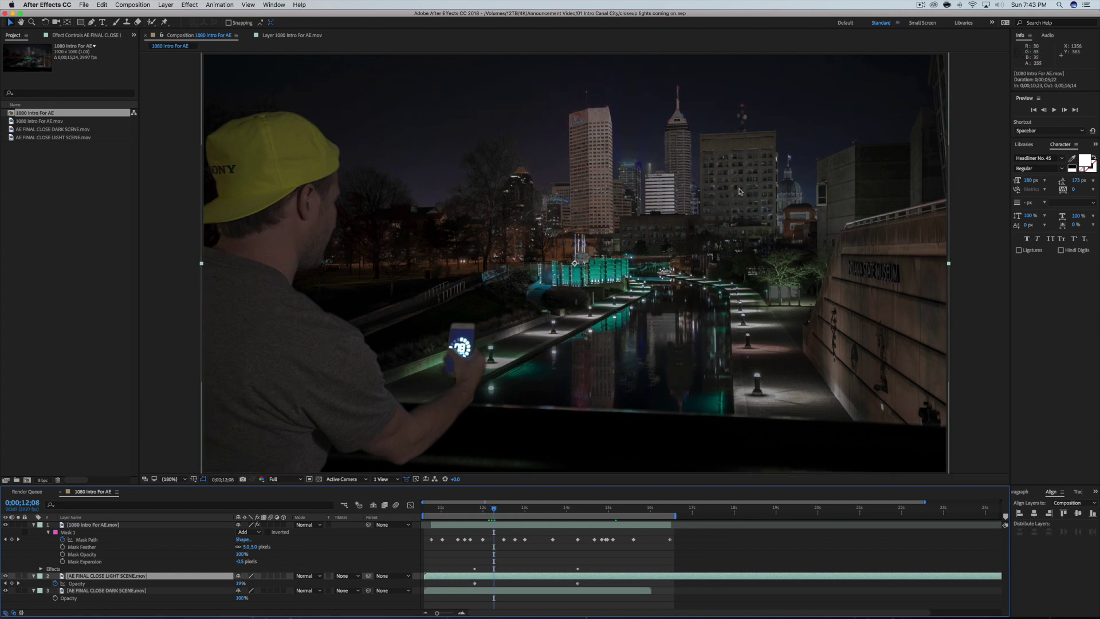
pyautogui.moveTo(541, 508); pyautogui.dragTo(620, 509)
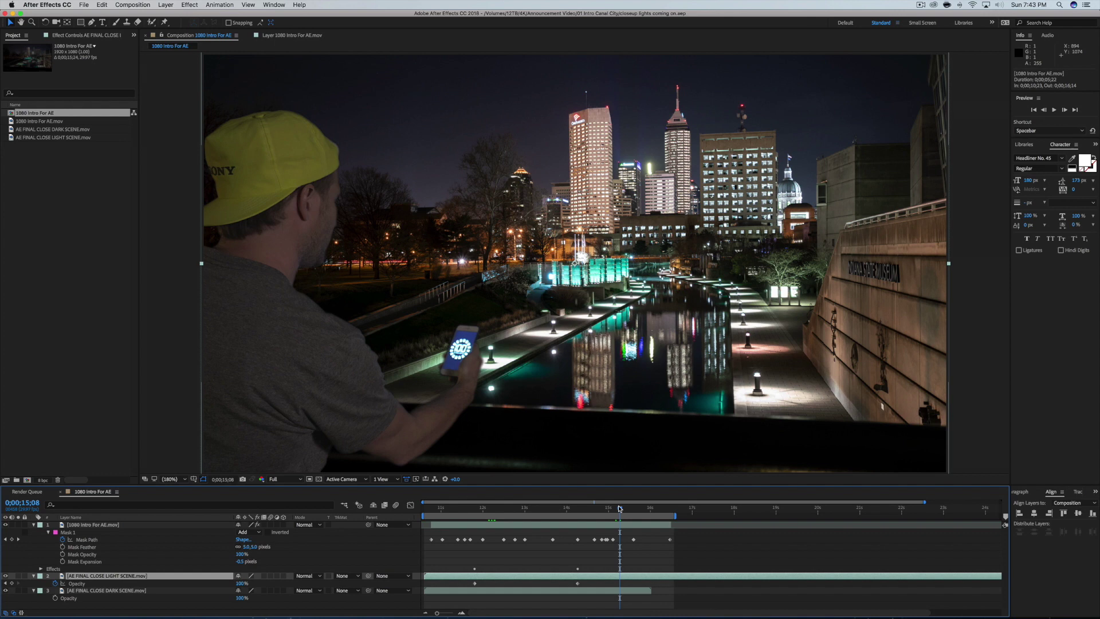
pyautogui.moveTo(620, 508); pyautogui.dragTo(612, 509)
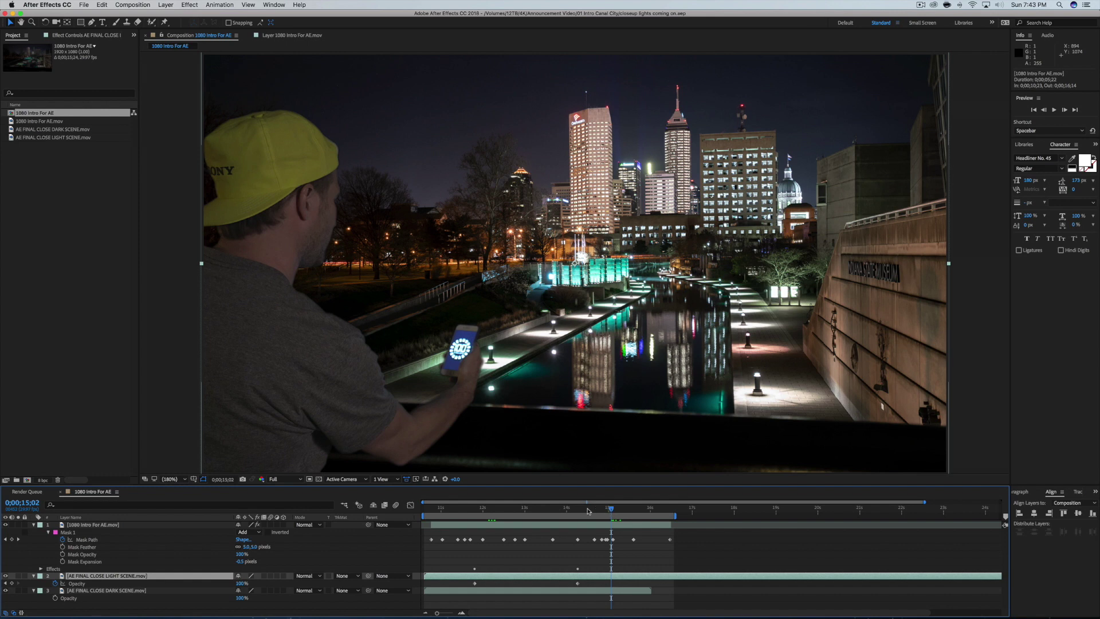
pyautogui.moveTo(499, 511); pyautogui.dragTo(615, 508)
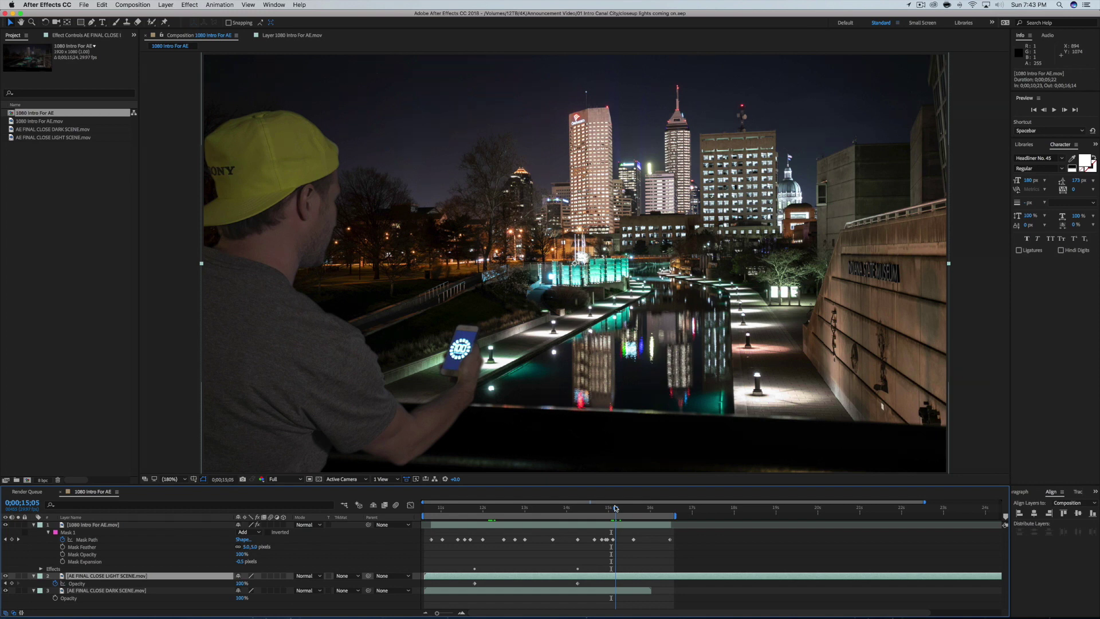
pyautogui.moveTo(615, 508); pyautogui.dragTo(613, 508)
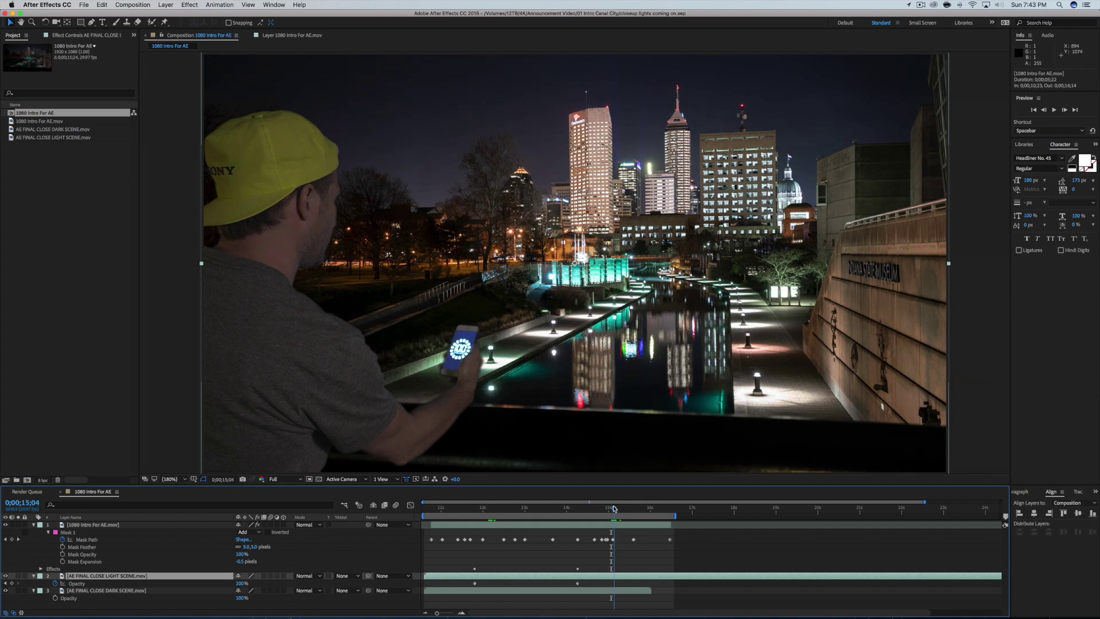
pyautogui.moveTo(613, 508); pyautogui.dragTo(489, 510)
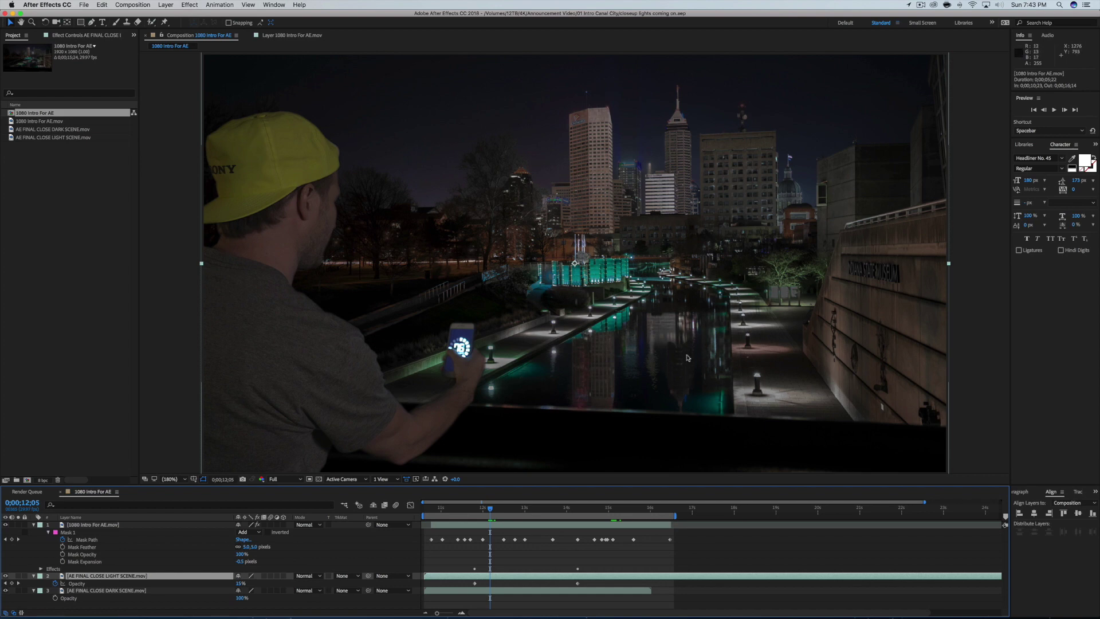
# - Compare the dark and fully lit frames once more, then bring Final Cut Pro to the front
pyautogui.click(614, 509)
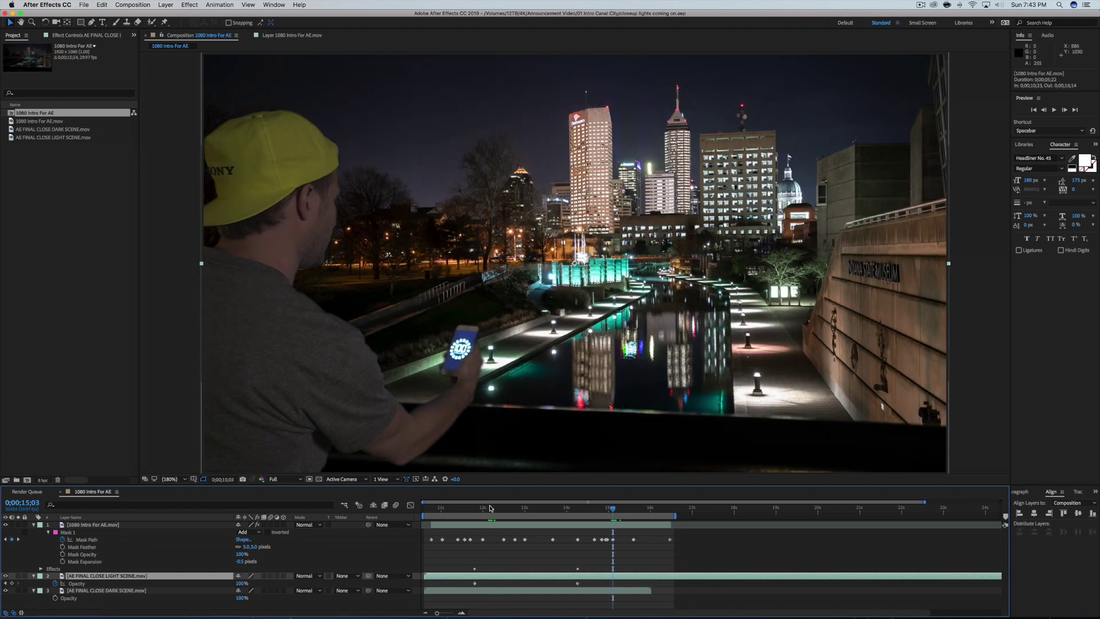
pyautogui.click(490, 508)
pyautogui.moveTo(489, 508); pyautogui.dragTo(488, 508)
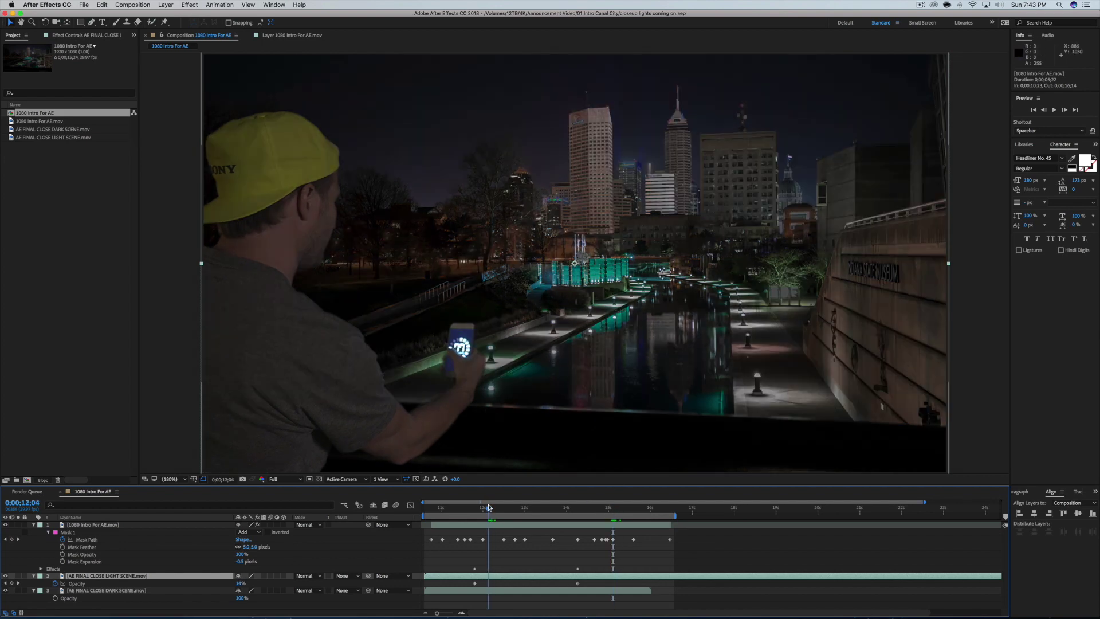
pyautogui.click(611, 509)
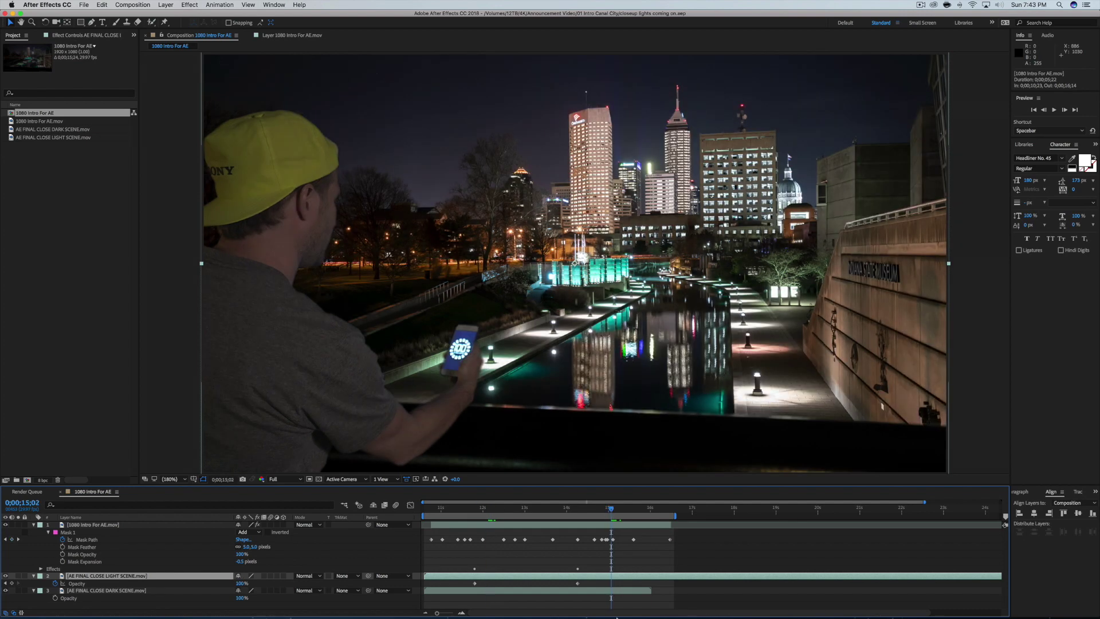
pyautogui.moveTo(617, 617)
pyautogui.moveTo(572, 615)
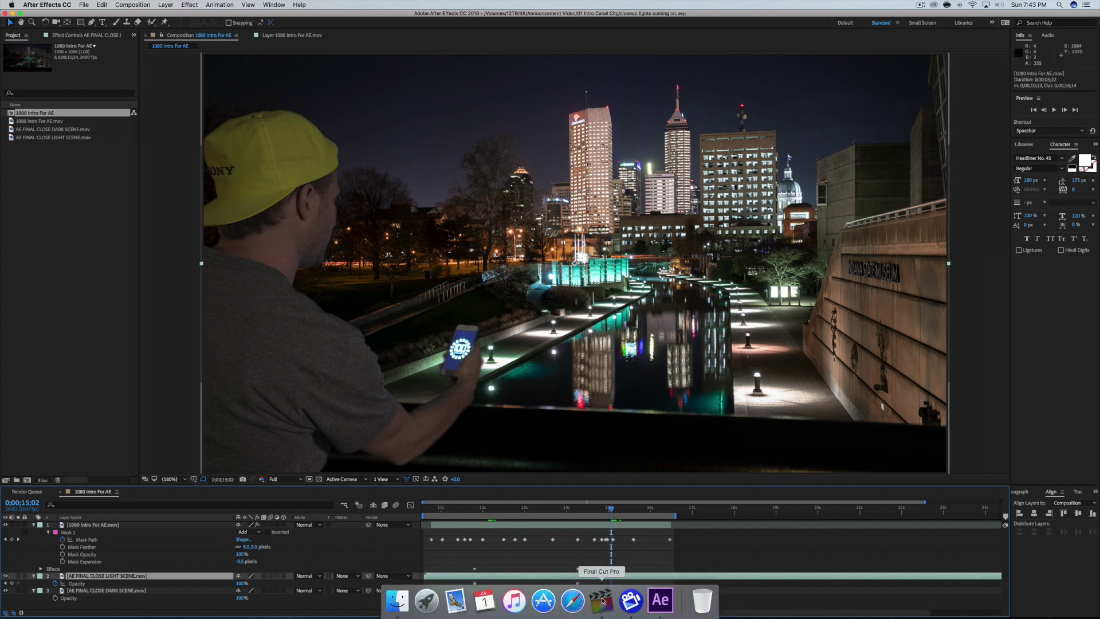
pyautogui.click(601, 600)
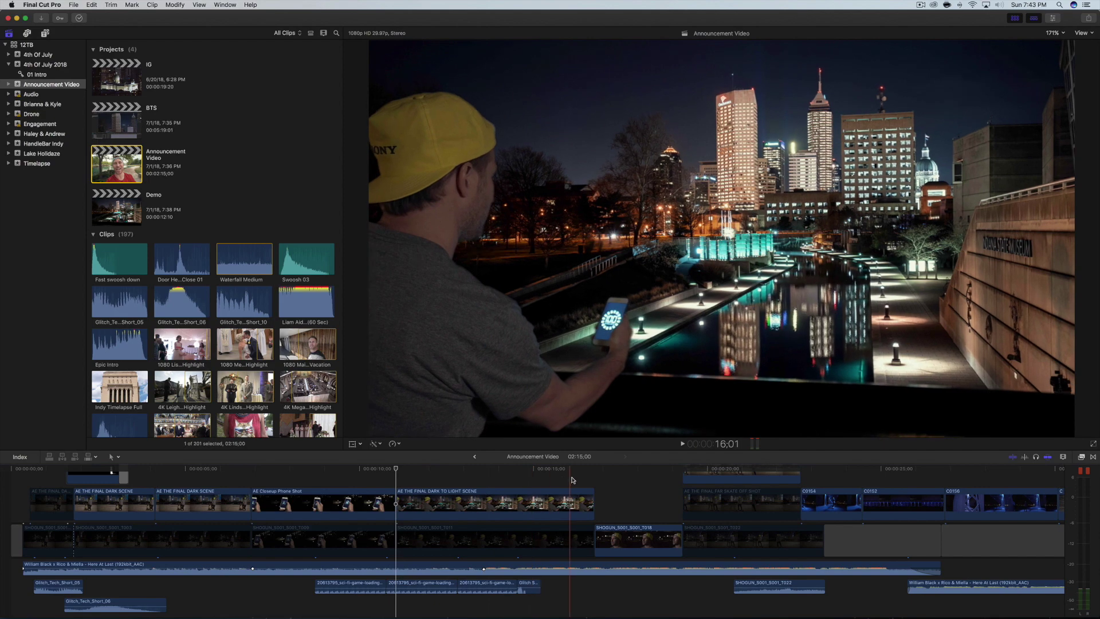